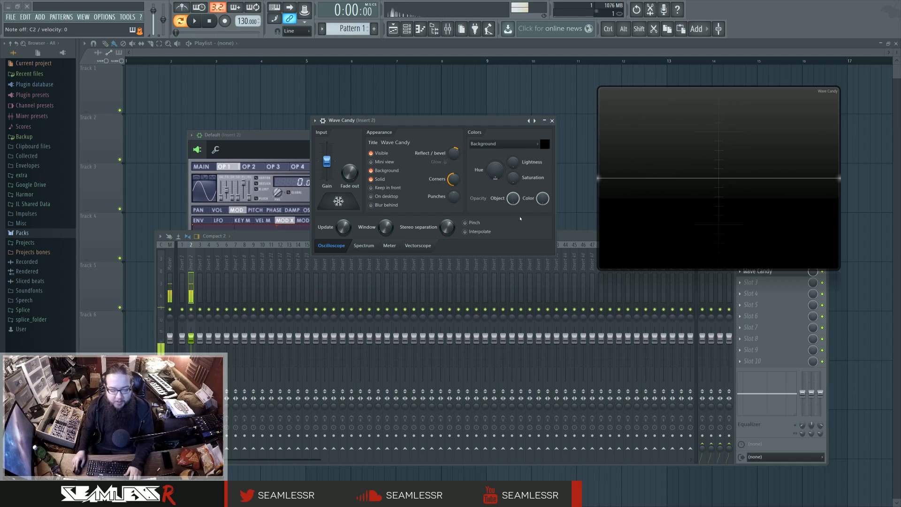
- Open Fruity WaveShaper from the Insert 2 effect chain and arrange it with the mixer and the Wave Candy oscilloscope
left_click(589, 250)
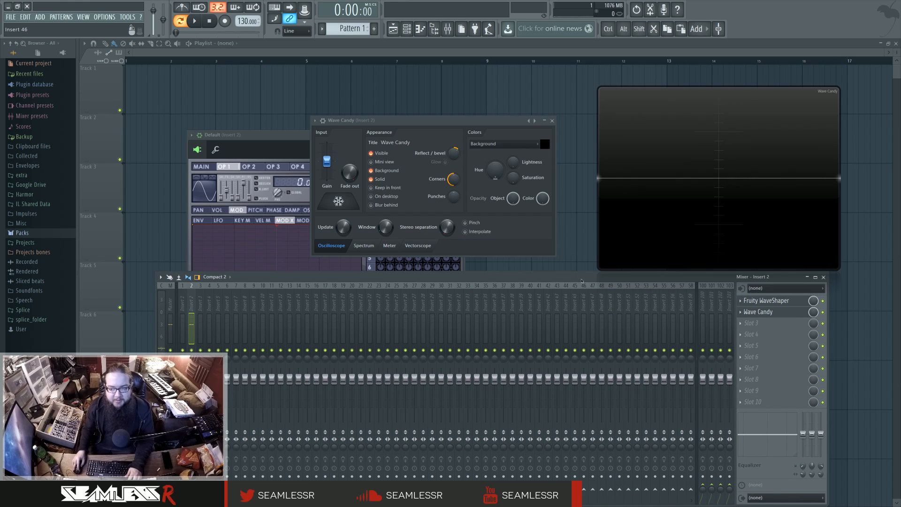
left_click(763, 301)
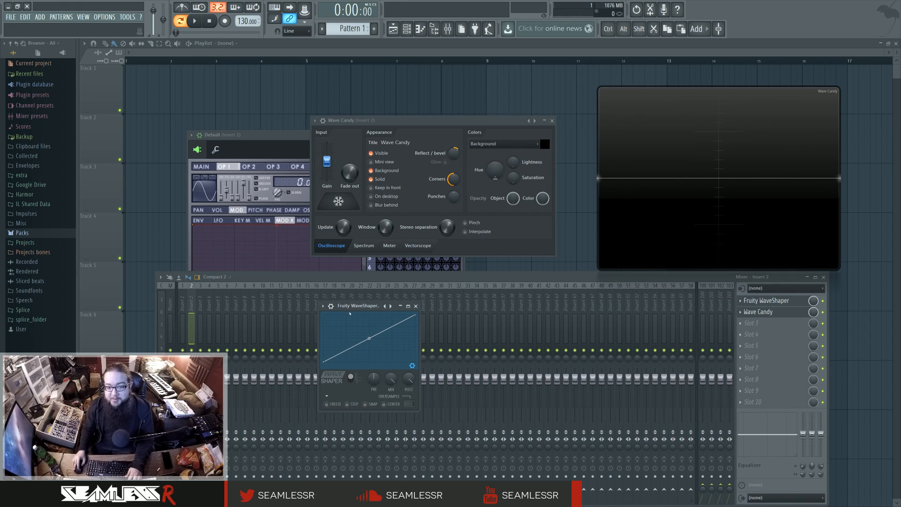
left_click_drag(363, 307, 208, 107)
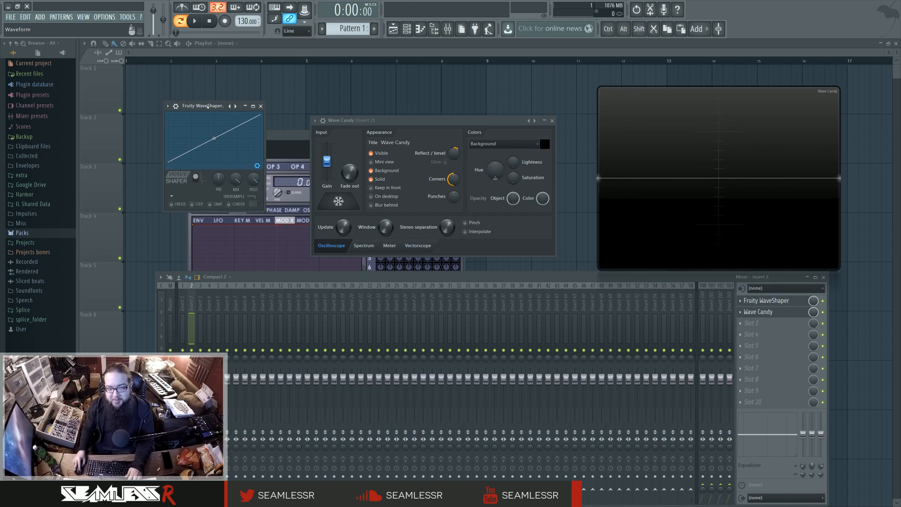
left_click_drag(304, 274, 302, 249)
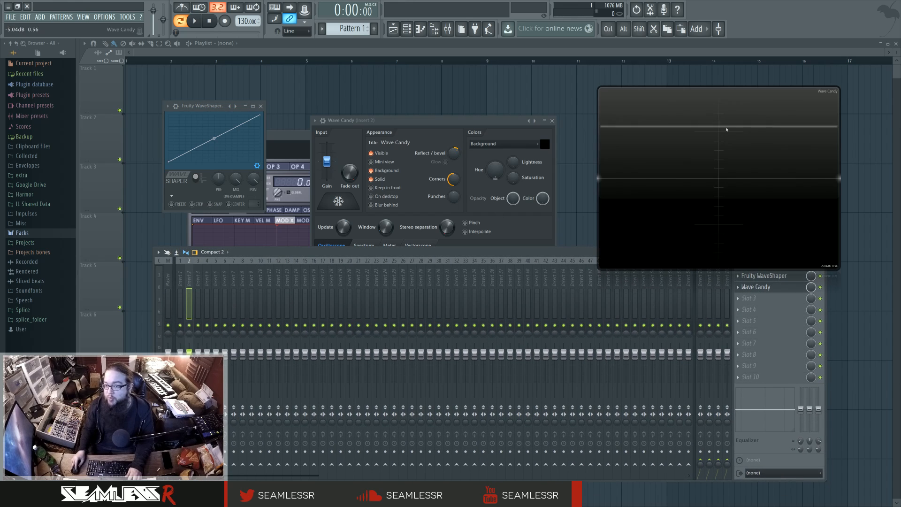
left_click_drag(731, 136, 711, 97)
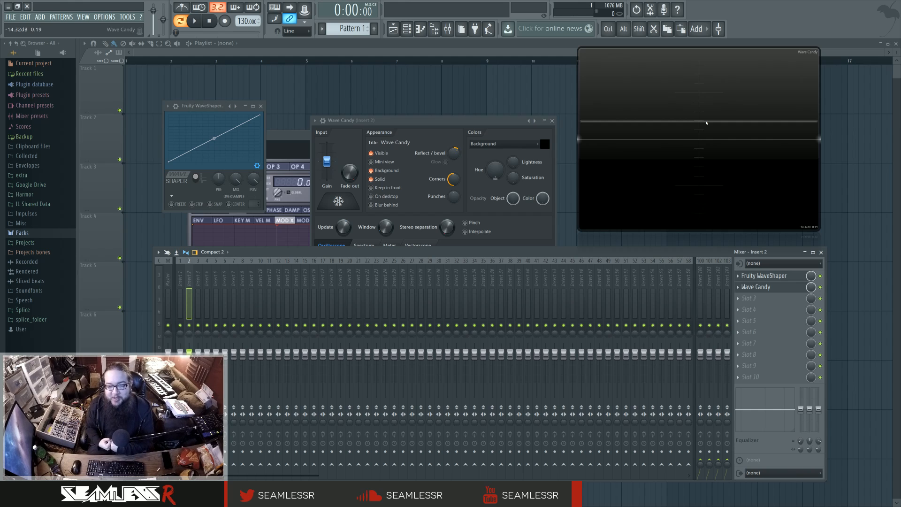
- Play test notes through Insert 2 and move the Fruity WaveShaper window over the Wave Candy settings
key("z")
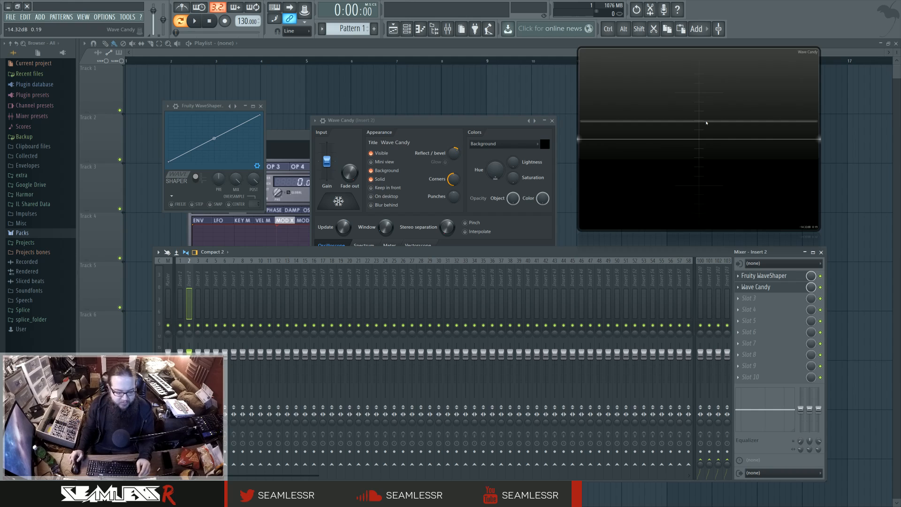
key("z")
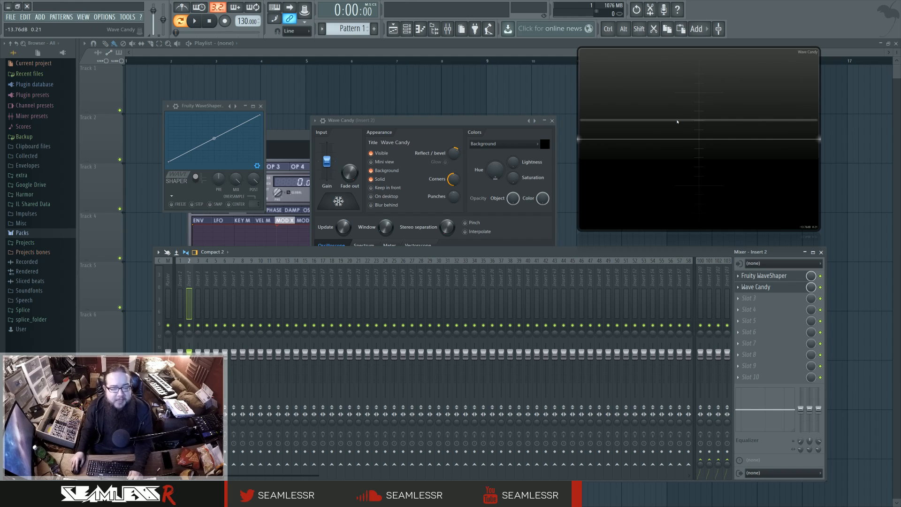
key("z")
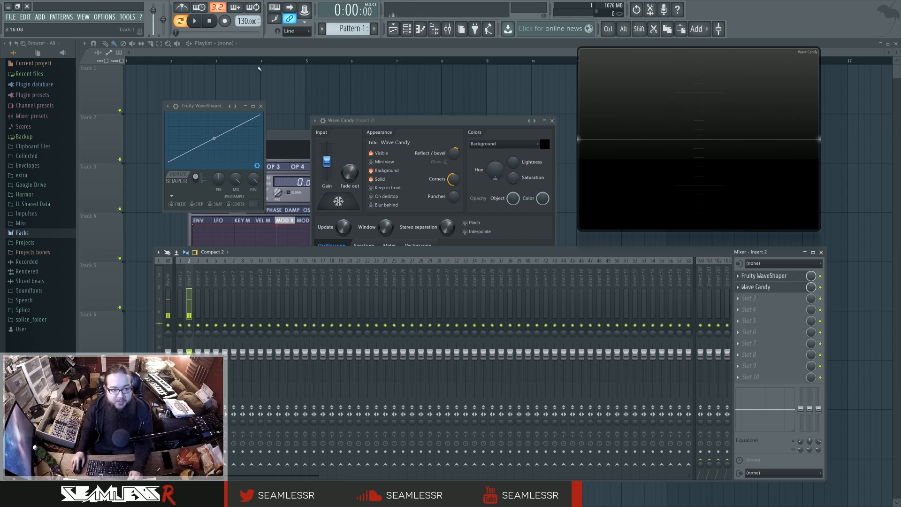
left_click_drag(232, 105, 390, 135)
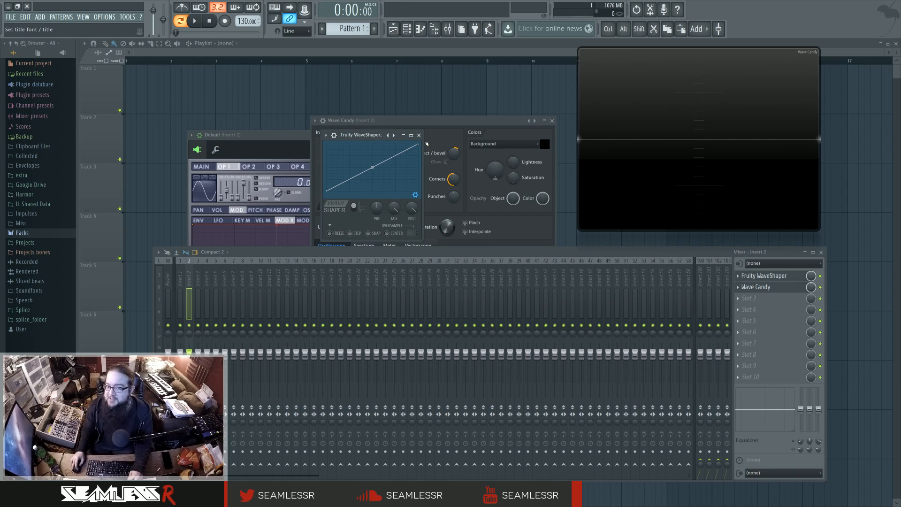
left_click_drag(419, 145, 428, 145)
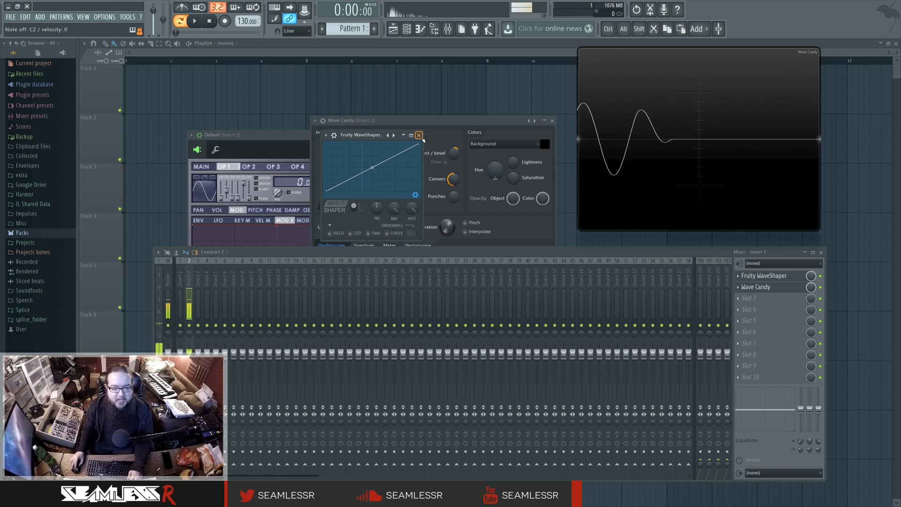
- Show the Sytrus main page and raise Fruity WaveShaper's pre-amplification to overdrive the sine wave
left_click_drag(263, 144, 252, 169)
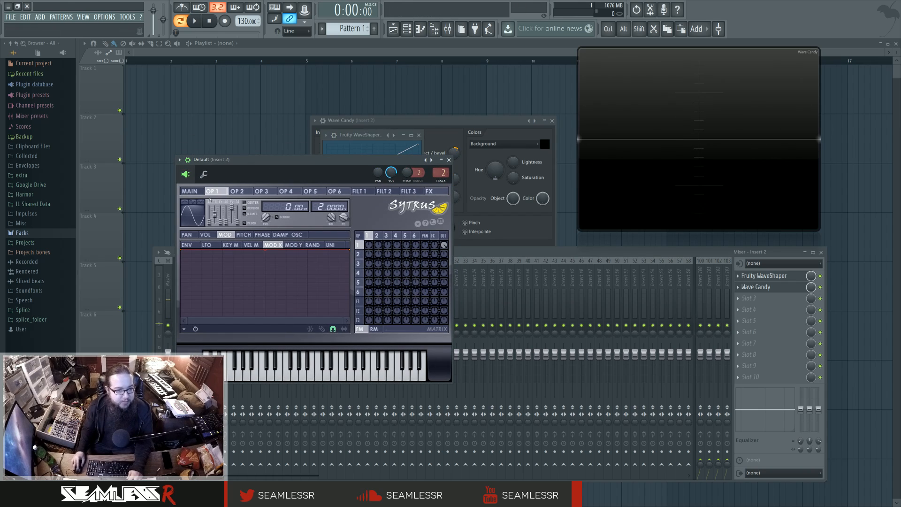
left_click(189, 191)
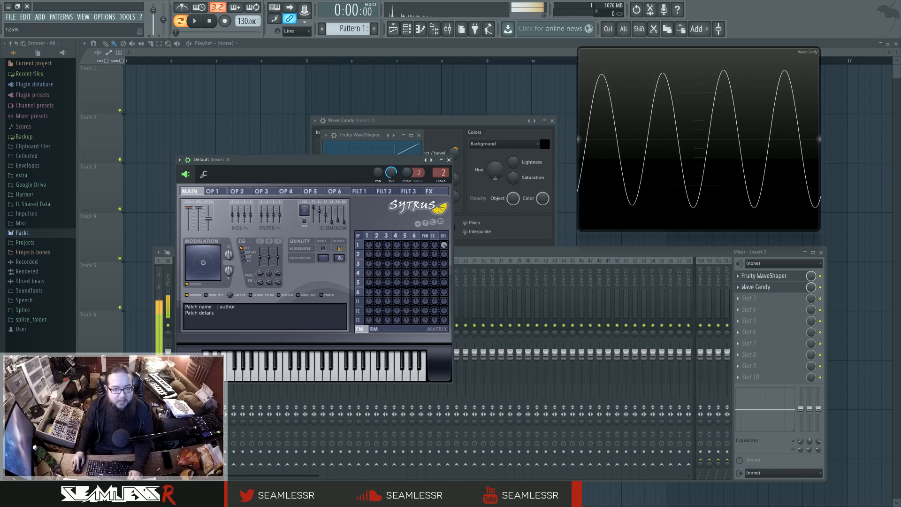
left_click(376, 137)
left_click_drag(377, 208, 377, 188)
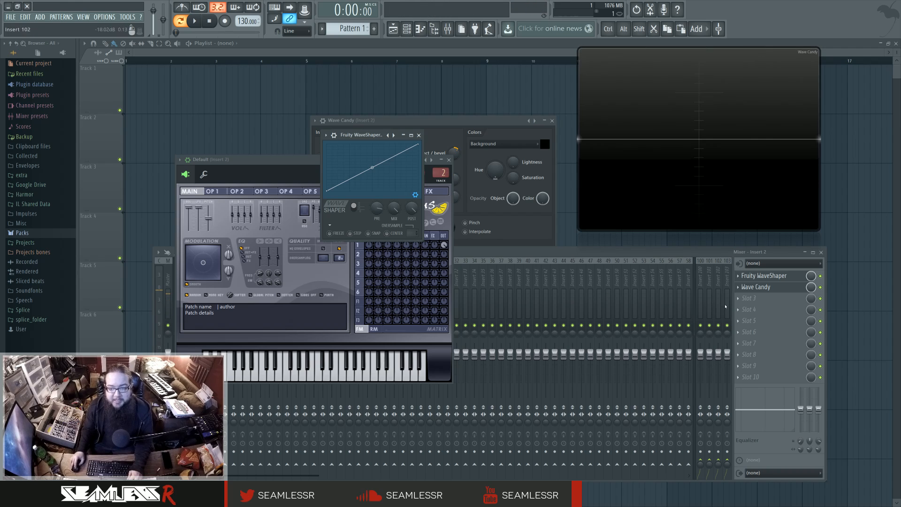
- Lower Wave Candy's input gain to fit the waveform in the oscilloscope, and close its settings
left_click(630, 257)
left_click(756, 287)
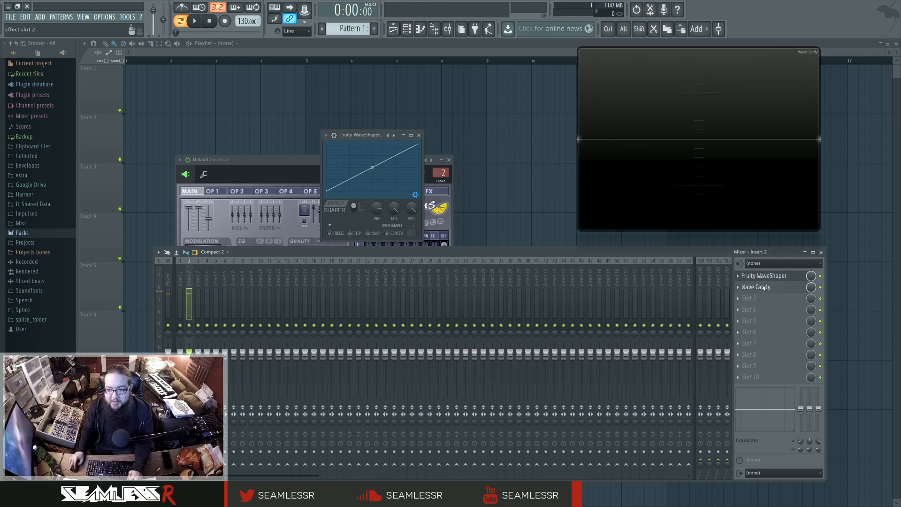
left_click_drag(326, 161, 327, 169)
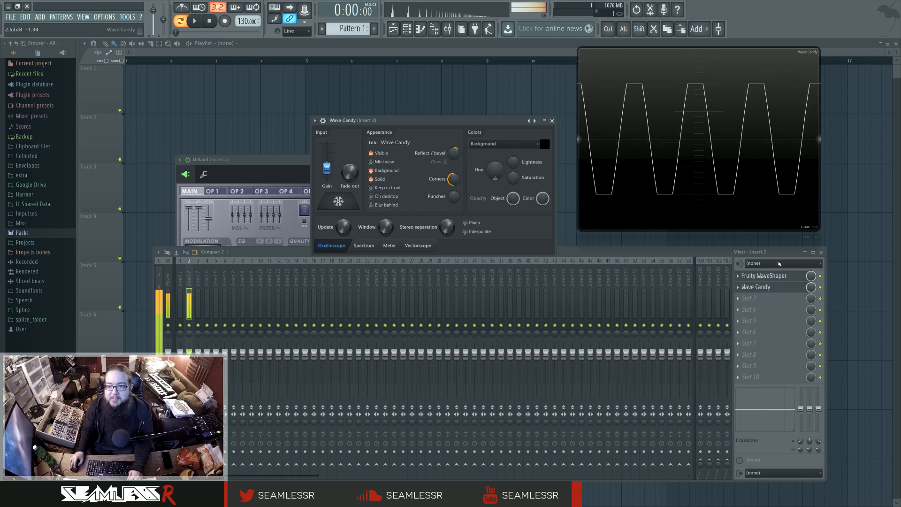
left_click(552, 120)
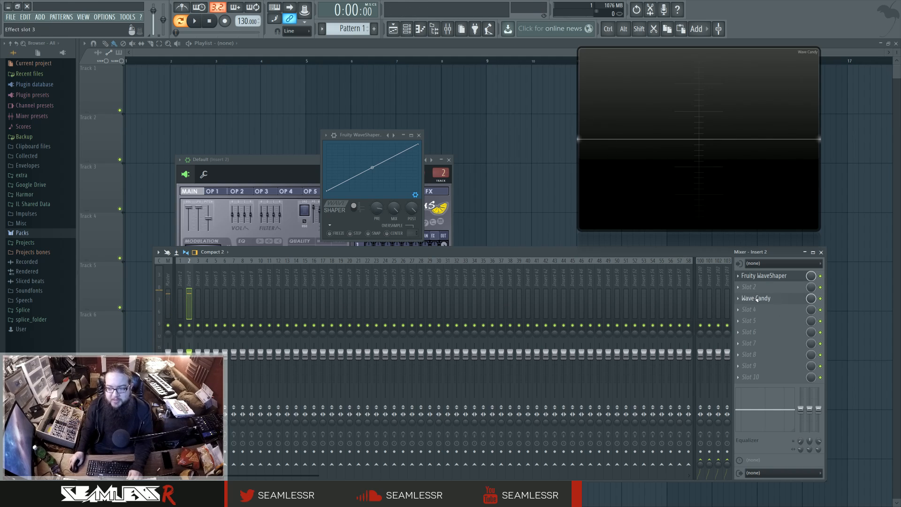
- Load Fruity Parametric EQ 2 in slot 3 after Wave Candy and place its window below the WaveShaper
left_click(749, 300)
left_click(761, 318)
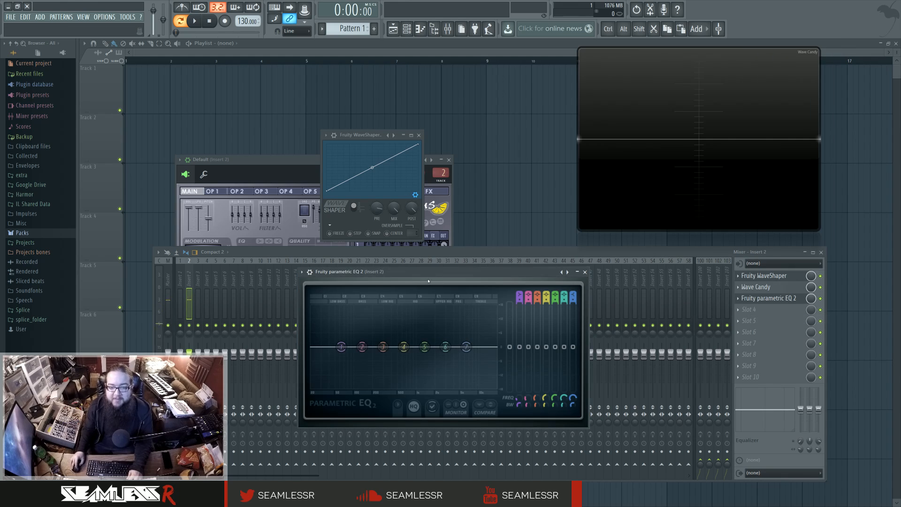
left_click_drag(433, 274, 468, 289)
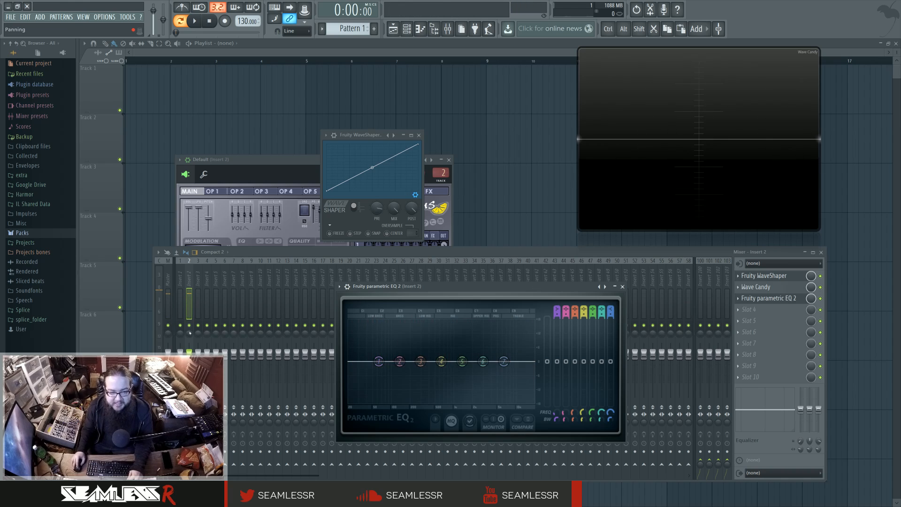
left_click(623, 287)
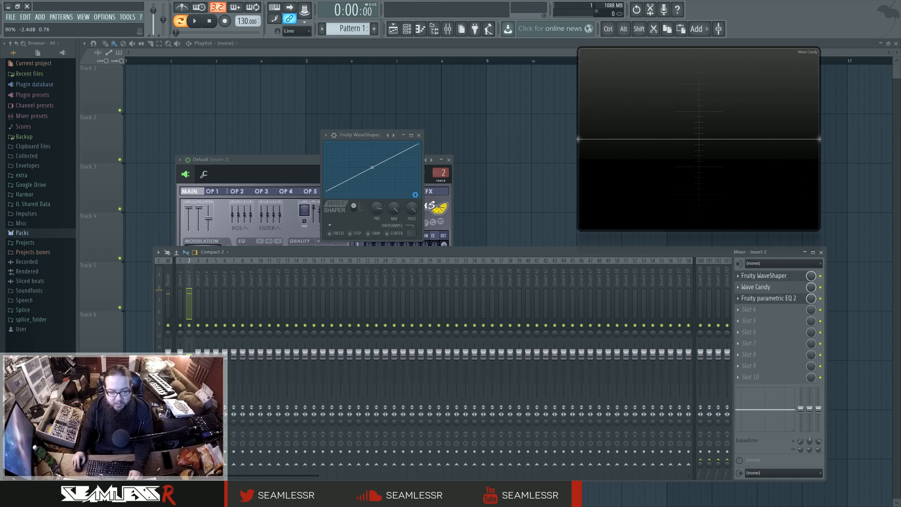
left_click(770, 299)
left_click_drag(523, 287, 535, 271)
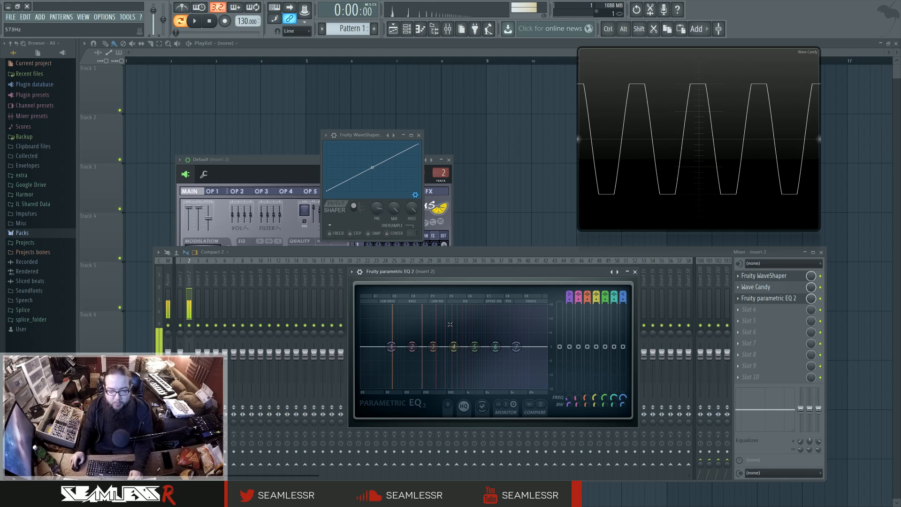
- Drive Fruity WaveShaper harder with its pre-amplification while a note plays, and close the Sytrus window
left_click(380, 215)
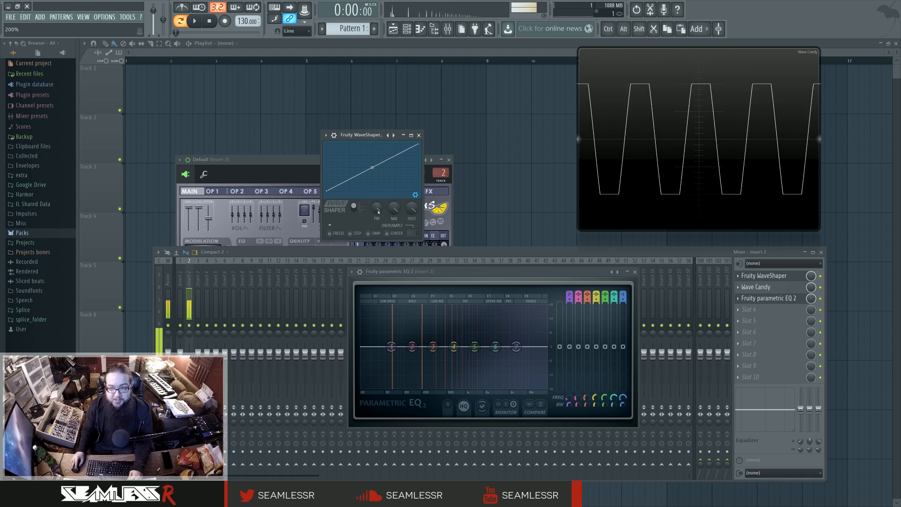
mouse_move(378, 212)
left_mouse_down()
mouse_move(378, 249)
mouse_move(378, 212)
left_mouse_up()
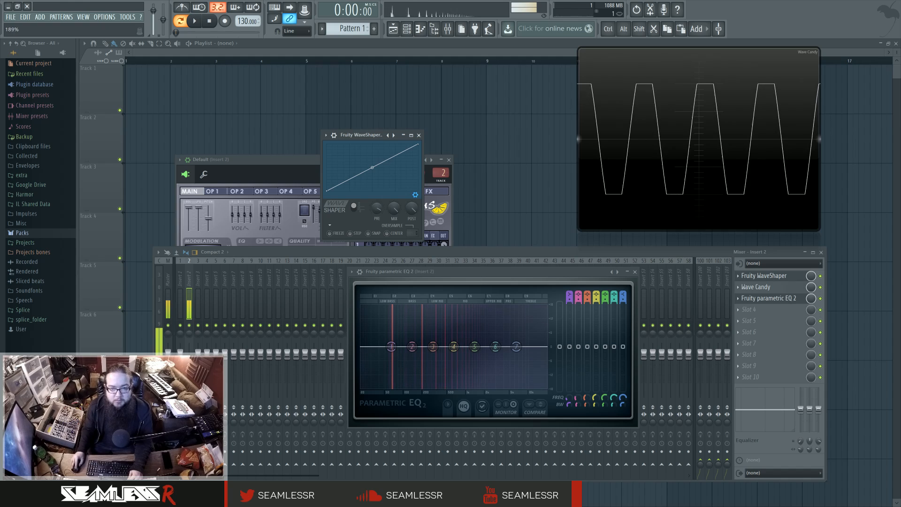
left_click(305, 162)
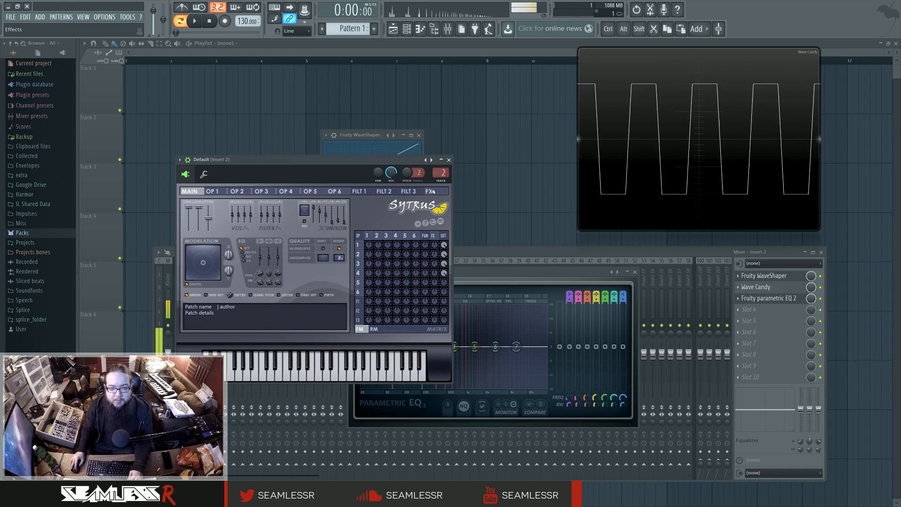
left_click(449, 159)
left_click_drag(377, 208, 377, 187)
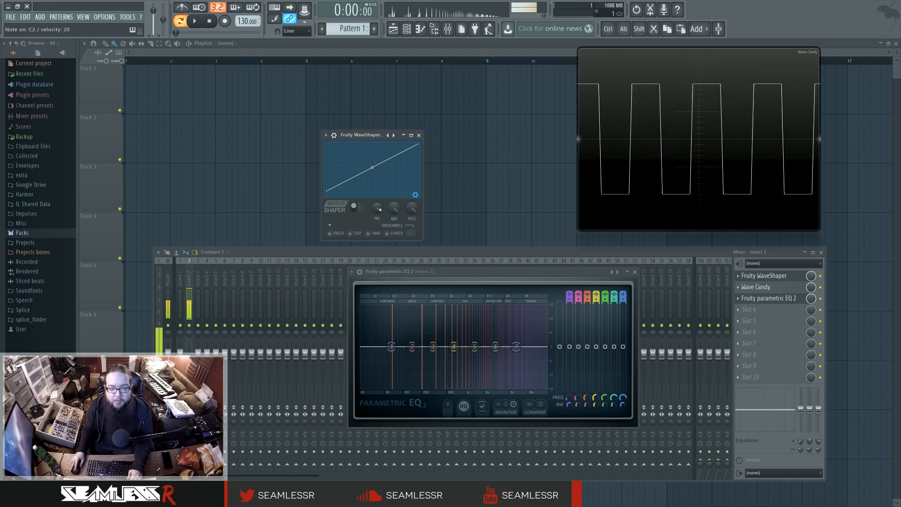
mouse_move(380, 209)
left_mouse_down()
mouse_move(380, 233)
mouse_move(380, 209)
left_mouse_up()
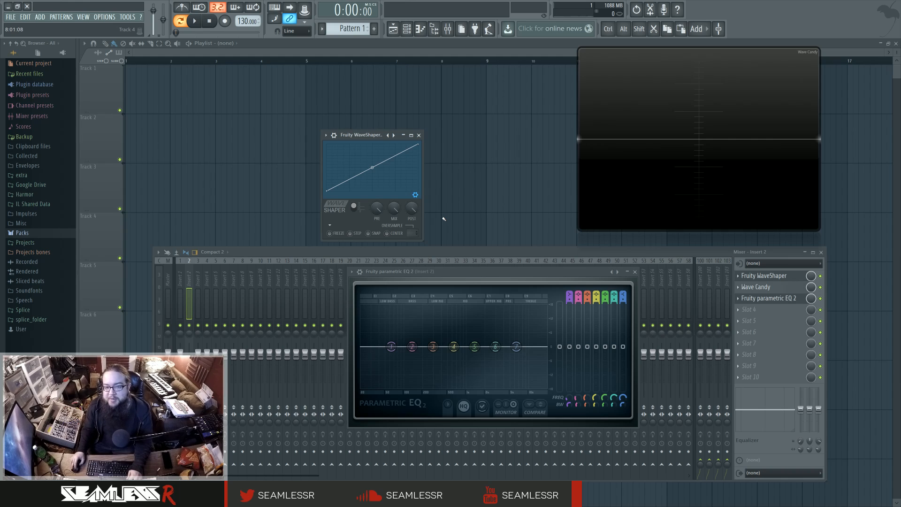
- Reposition and enlarge the Fruity WaveShaper window for a bigger view of its transfer curve
left_click_drag(357, 135, 325, 83)
left_click_drag(392, 189, 483, 265)
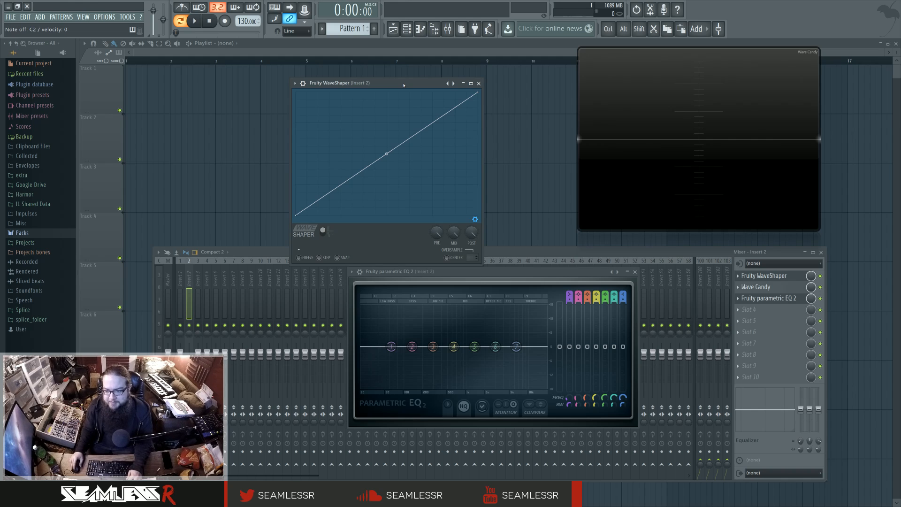
- Free slot 2 by shifting Wave Candy and the EQ down, load Maximus there and open its window
scroll(760, 300, "down", 1)
scroll(761, 301, "up", 1)
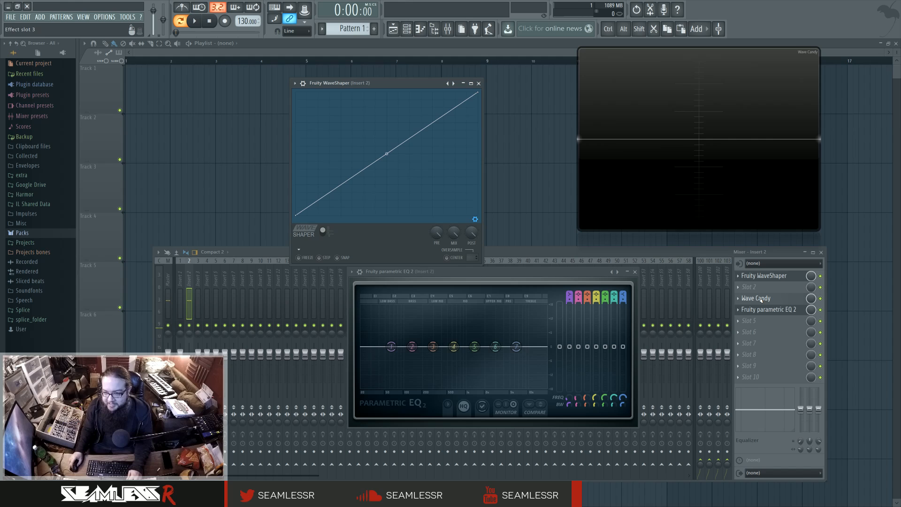
left_click(761, 299)
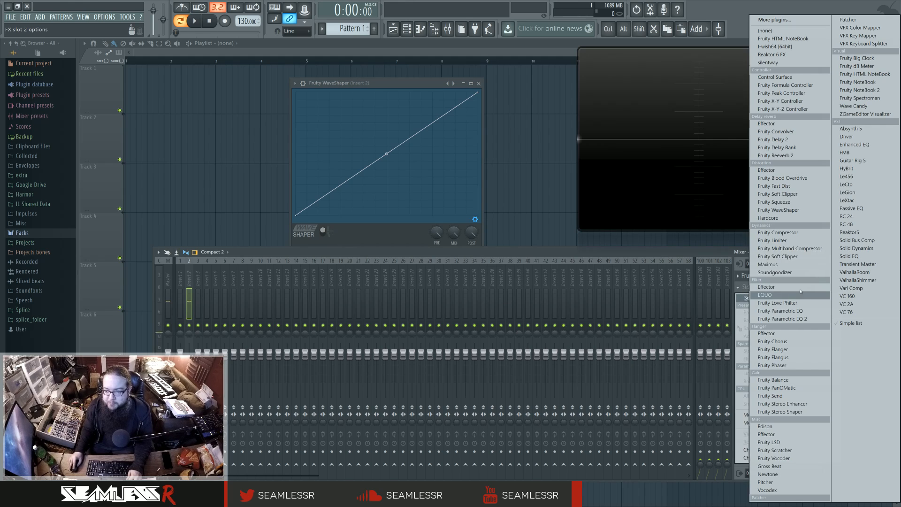
left_click(798, 264)
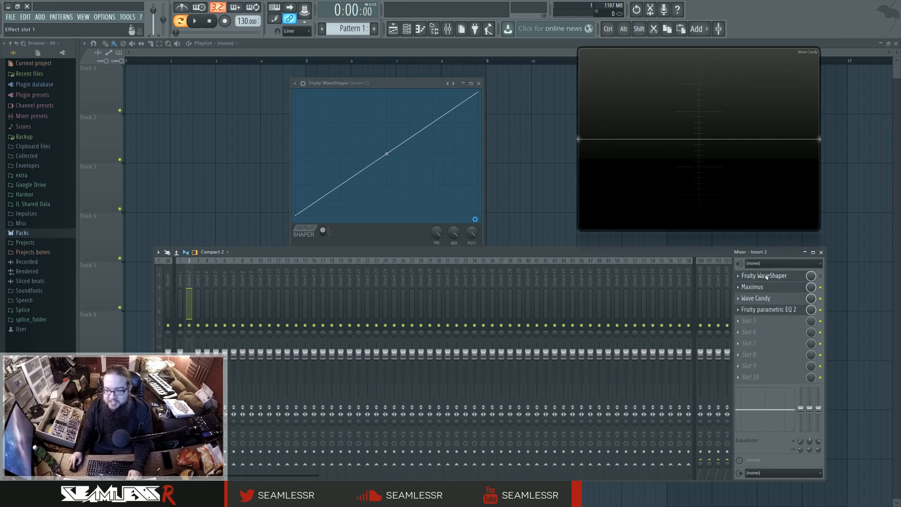
left_click(765, 287)
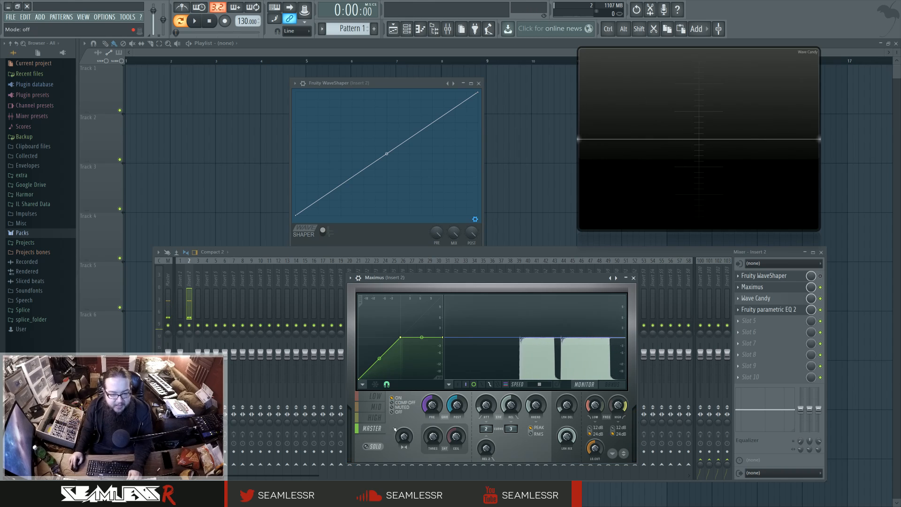
- Straighten the Maximus master compression curve into a diagonal by raising its end point and deleting the middle one
left_click_drag(442, 338, 443, 295)
right_click(401, 337)
left_click(416, 348)
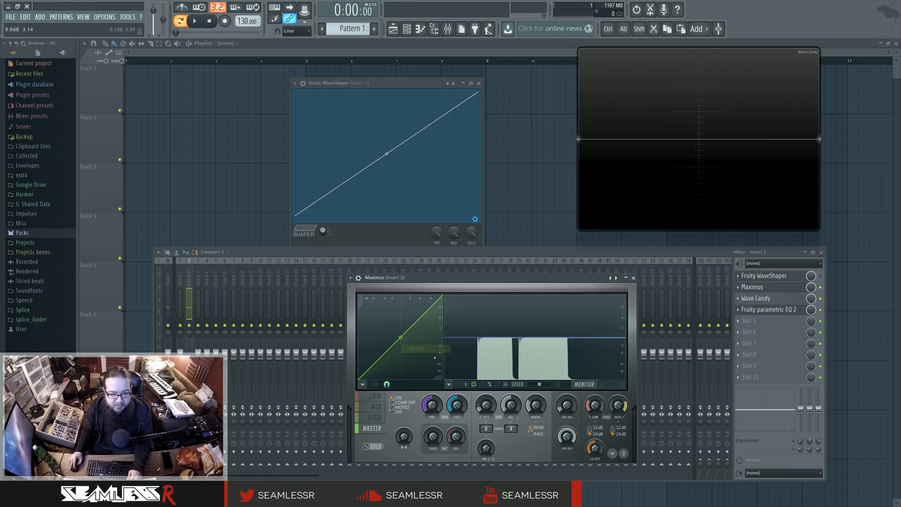
- Adjust the soft saturation threshold of the Maximus master band and check the added harmonics in Fruity Parametric EQ 2
left_click_drag(435, 437, 459, 445)
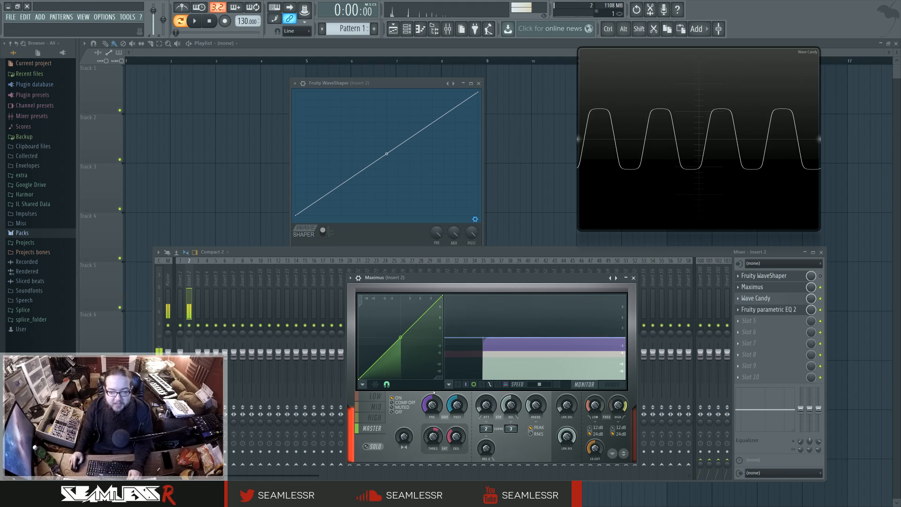
left_click(776, 313)
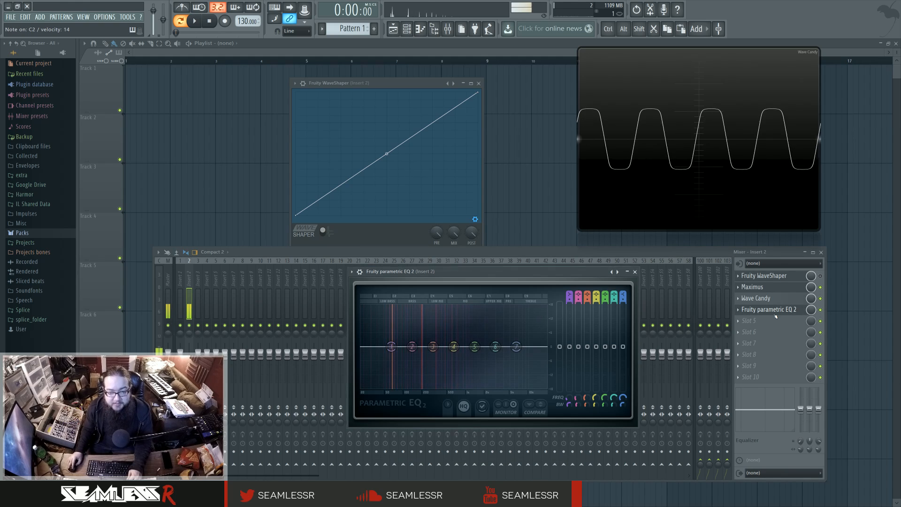
left_click(753, 287)
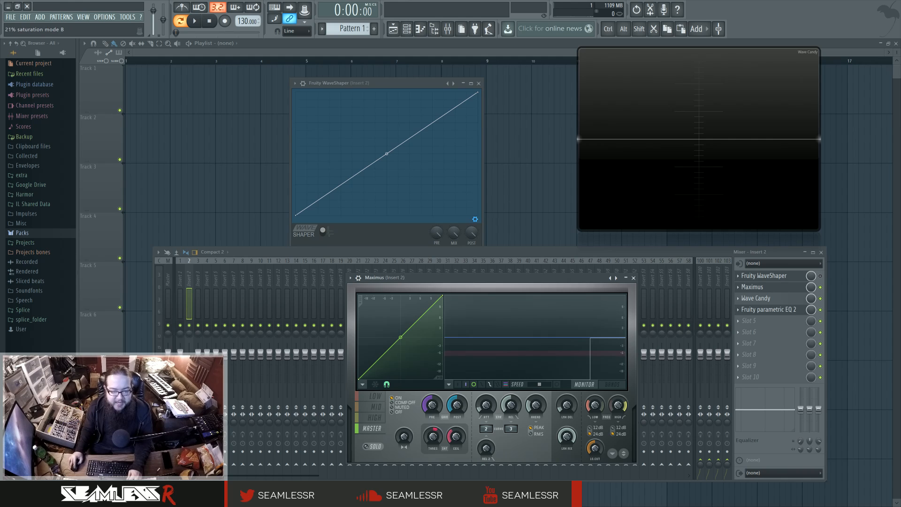
left_click_drag(433, 437, 432, 402)
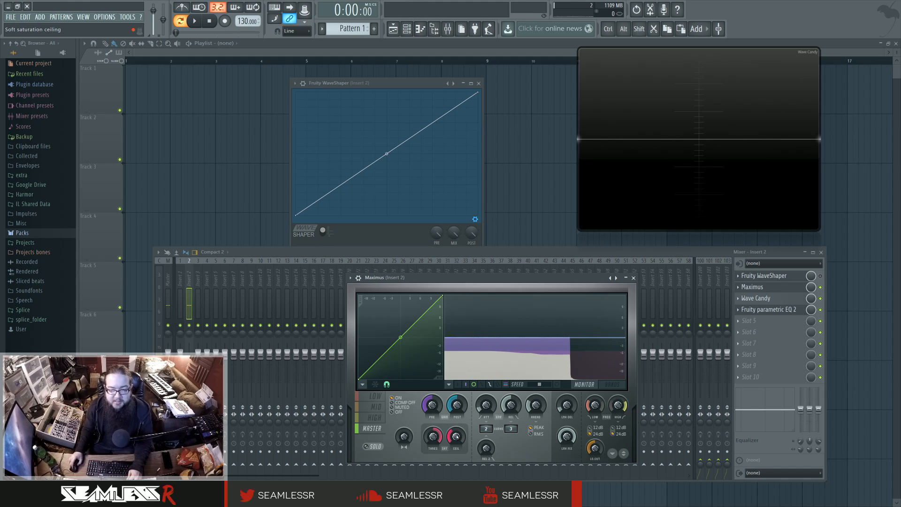
- Raise the Maximus master band's pre gain and turn down its soft saturation threshold to compare soft and hard clipping of the sine
left_click(456, 437)
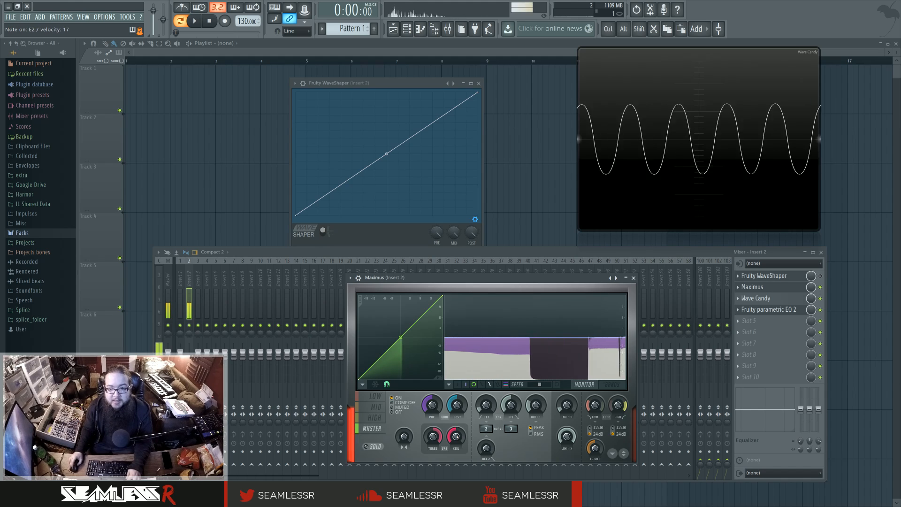
left_click_drag(432, 405, 432, 380)
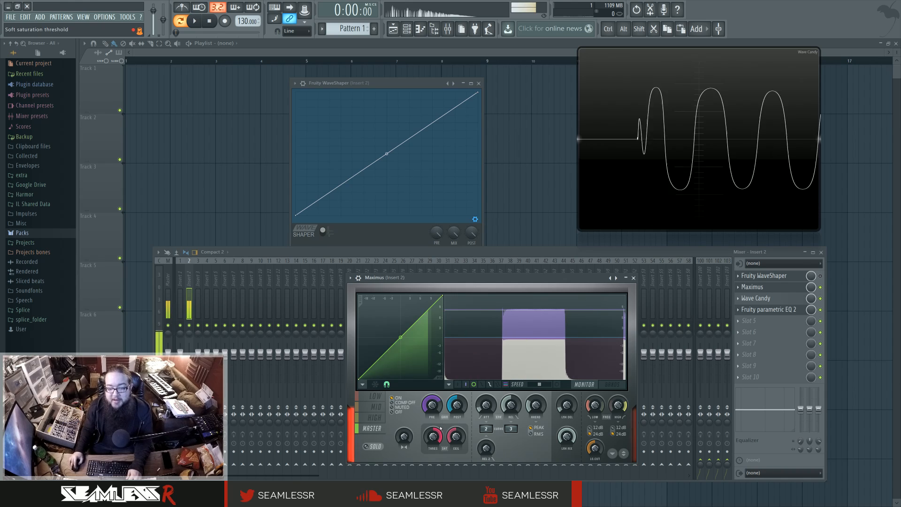
left_click_drag(433, 437, 433, 477)
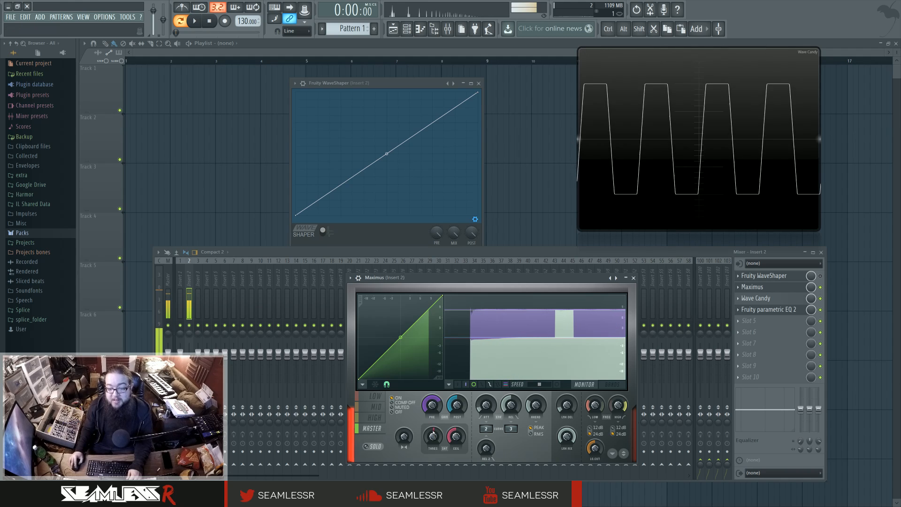
left_click_drag(433, 437, 456, 472)
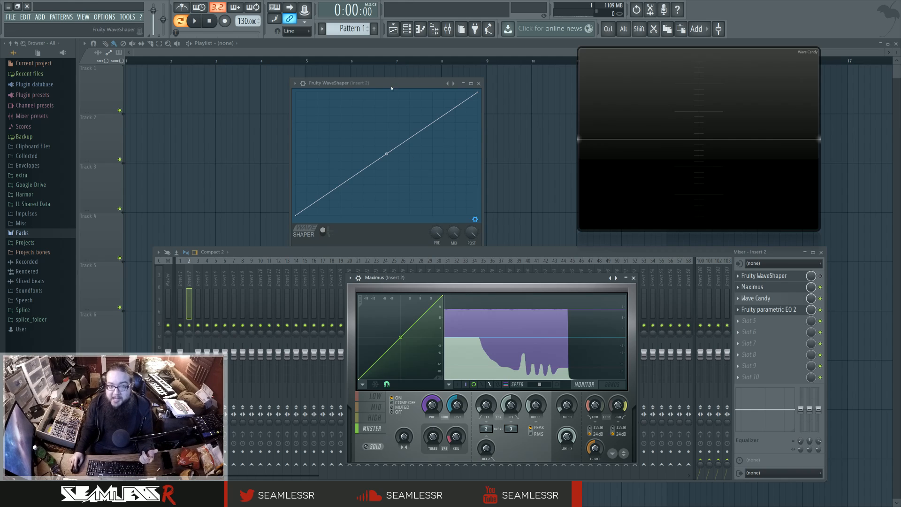
- Bypass Maximus, enable Fruity WaveShaper on insert 2, and adjust the WaveShaper's pre gain while its curve is straight
left_click_drag(391, 88, 397, 88)
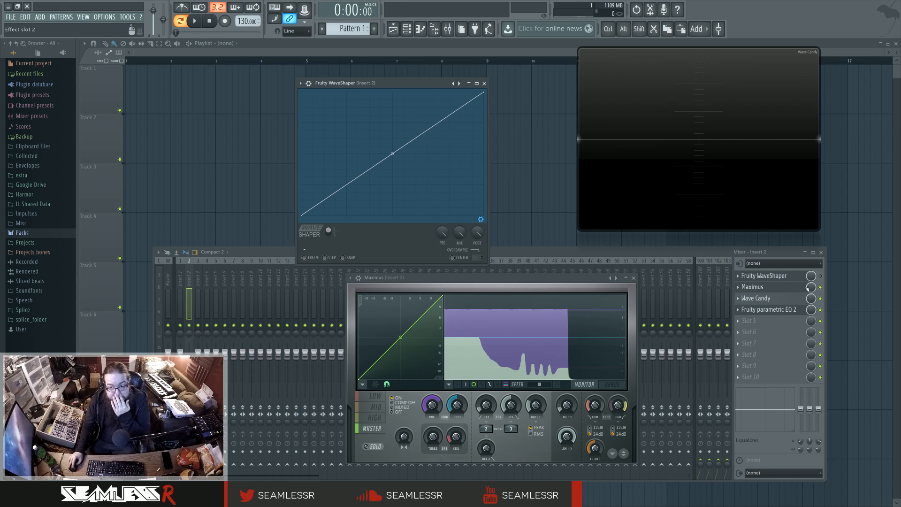
left_click(821, 287)
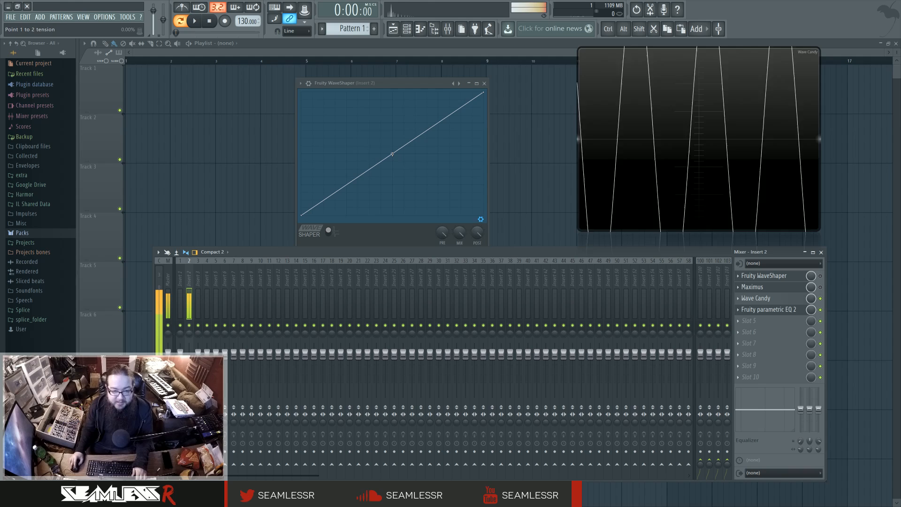
left_click(821, 276)
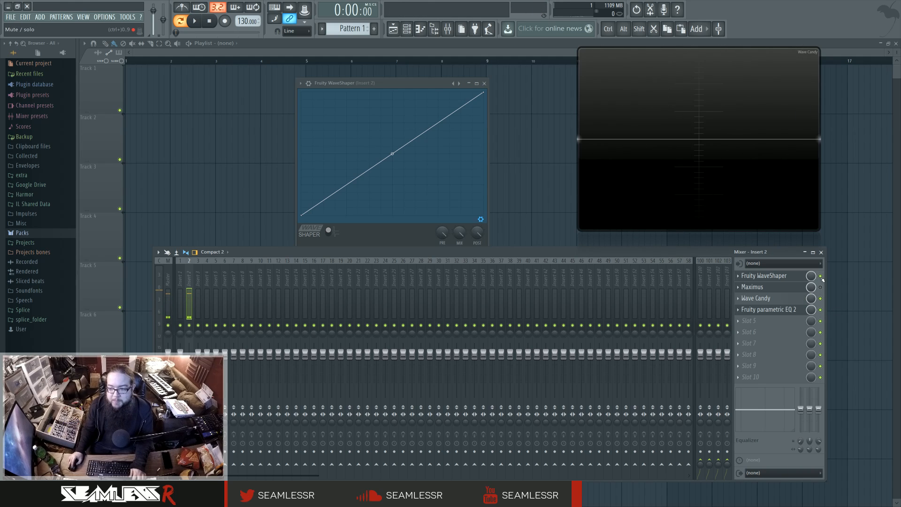
left_click(442, 233)
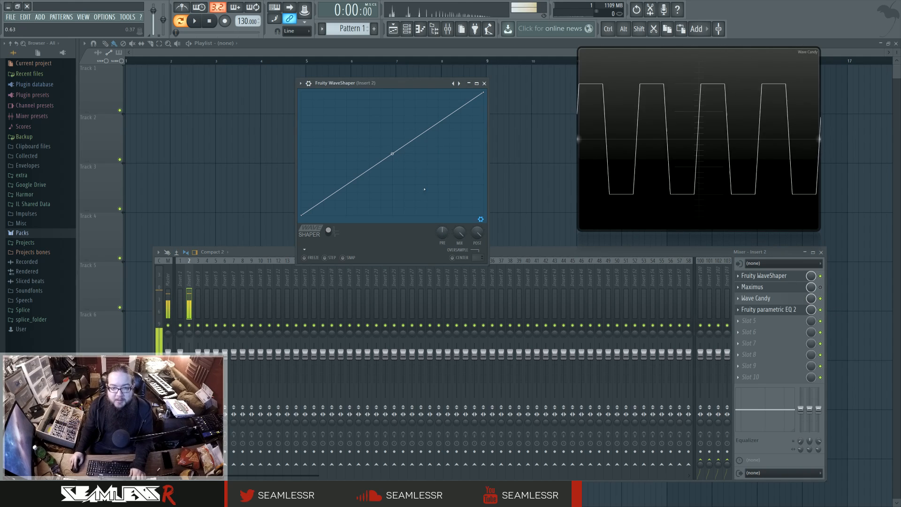
- Open the Sytrus channel's window and bend the Fruity WaveShaper line upward into a smooth saturation curve
key("F6")
left_click(401, 383)
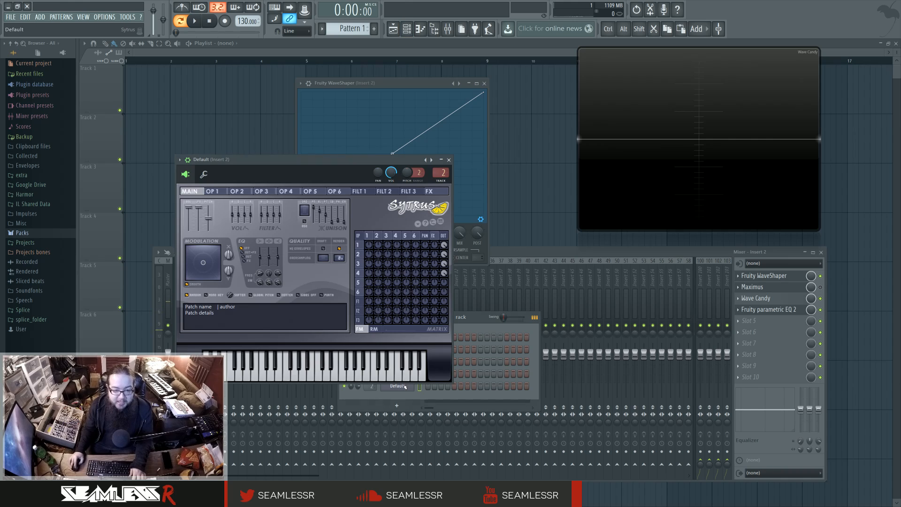
left_click(432, 89)
left_click_drag(392, 153, 392, 103)
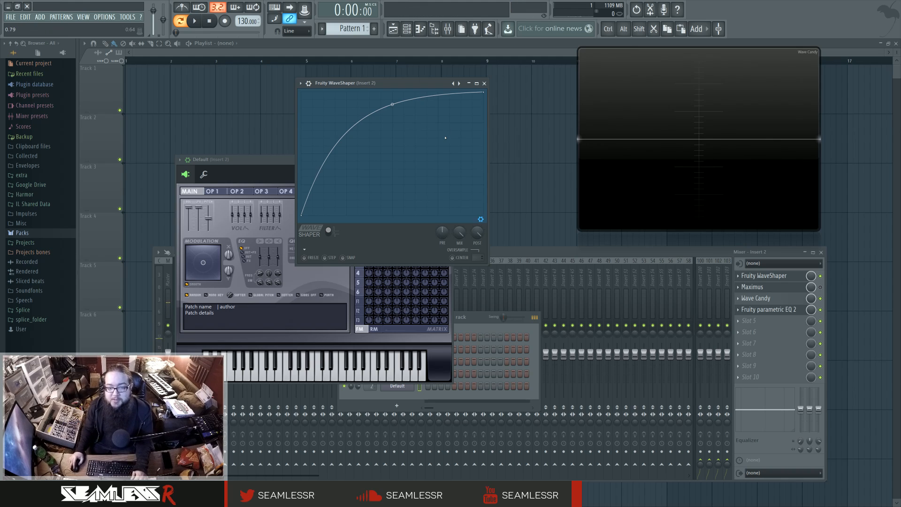
mouse_move(399, 108)
left_mouse_down()
mouse_move(398, 124)
mouse_move(392, 106)
left_mouse_up()
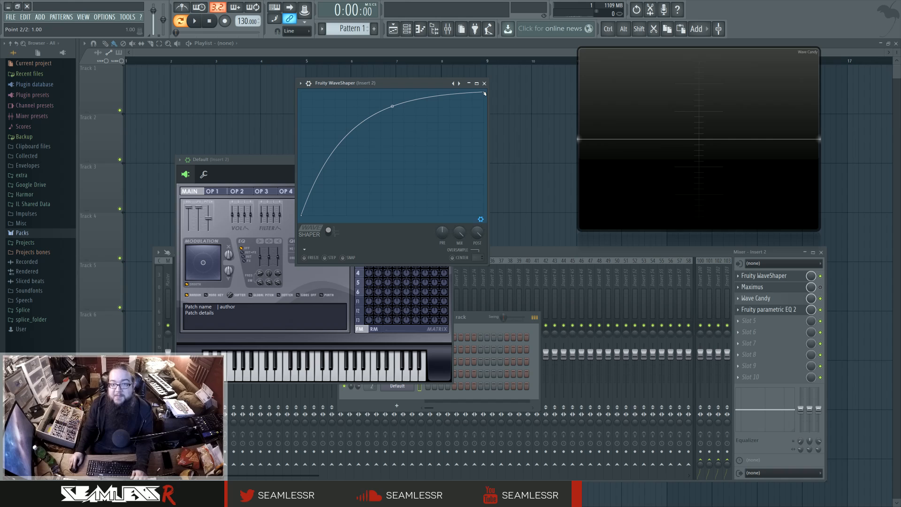
- Bring Sytrus forward, reposition the Fruity WaveShaper window beside it, and adjust the WaveShaper's pre gain
left_click(279, 159)
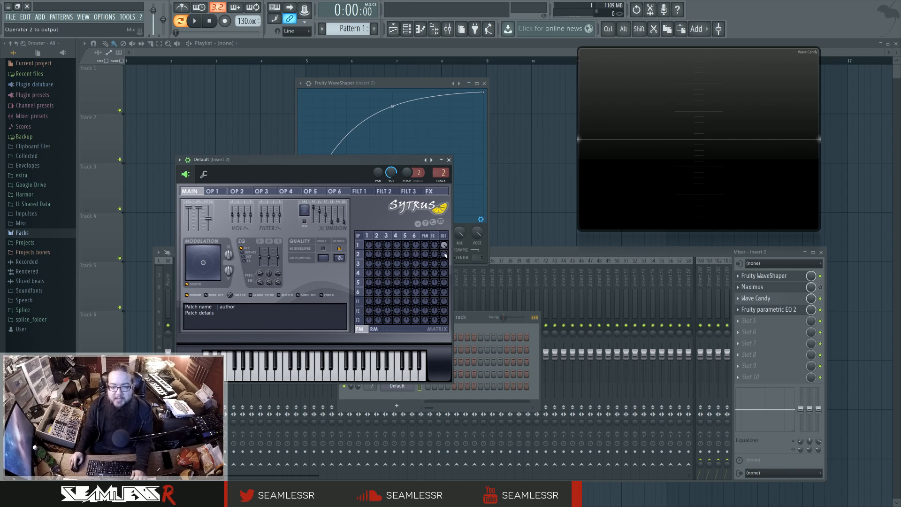
left_click_drag(414, 83, 451, 98)
left_click_drag(481, 247, 481, 222)
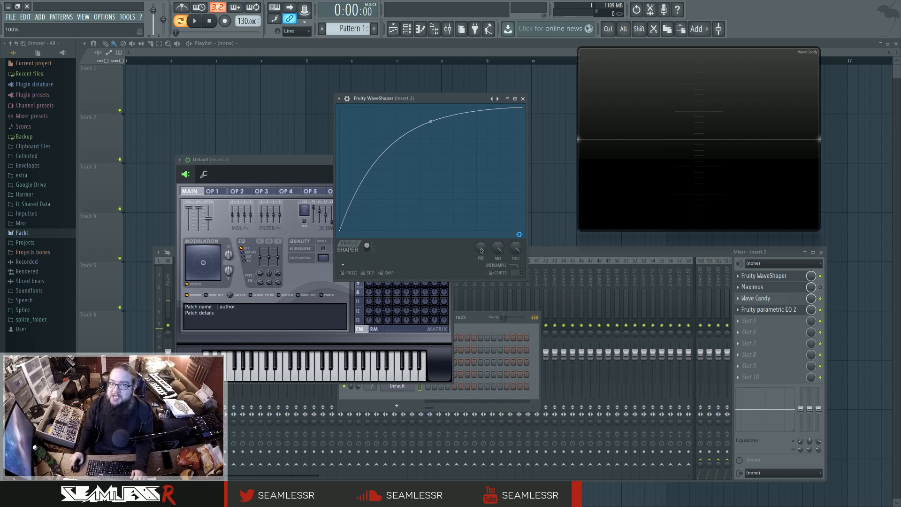
- Reset the WaveShaper curve's tension, bend it steeply downward, and open Fruity Parametric EQ 2 to view the harmonics
left_click_drag(446, 122, 431, 133)
right_click(431, 134)
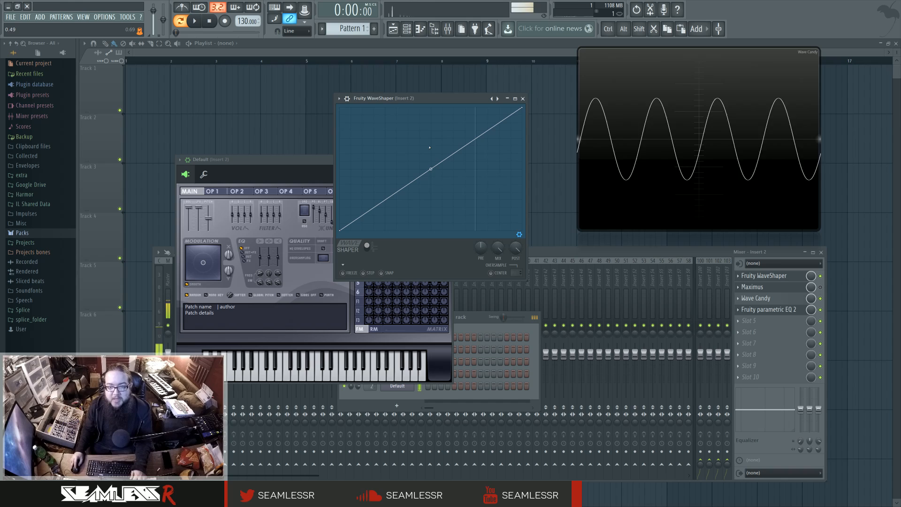
left_click_drag(431, 169, 431, 224)
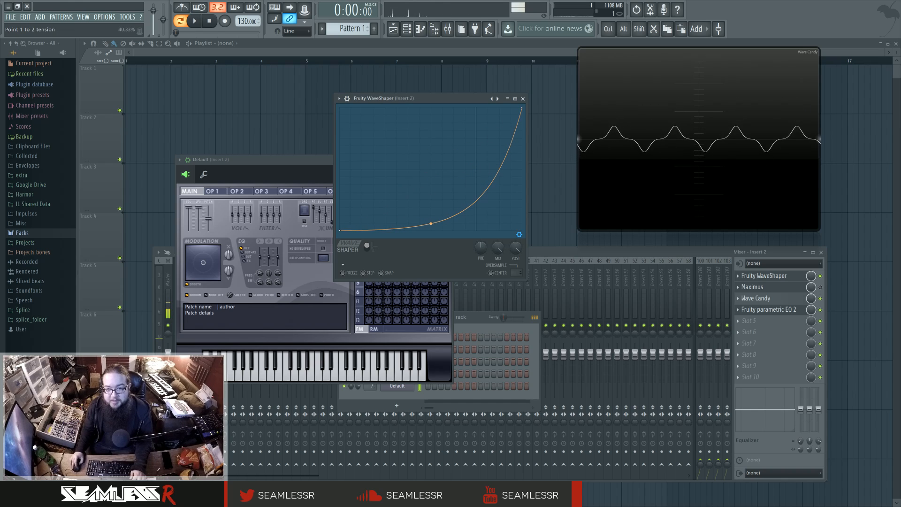
left_click(768, 309)
left_click(354, 156)
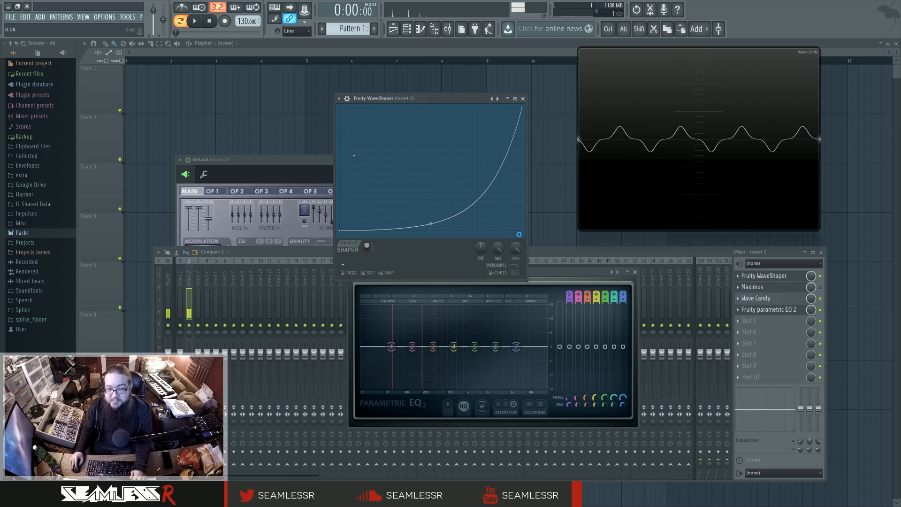
- Straighten the WaveShaper curve and add points that turn its lower and middle sections into a jagged zigzag
right_click(431, 223)
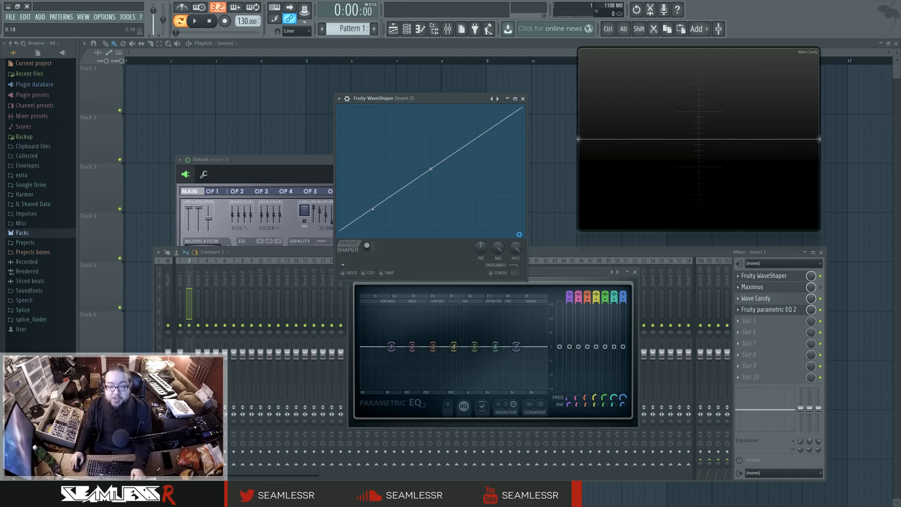
right_click(382, 182)
right_click(390, 151)
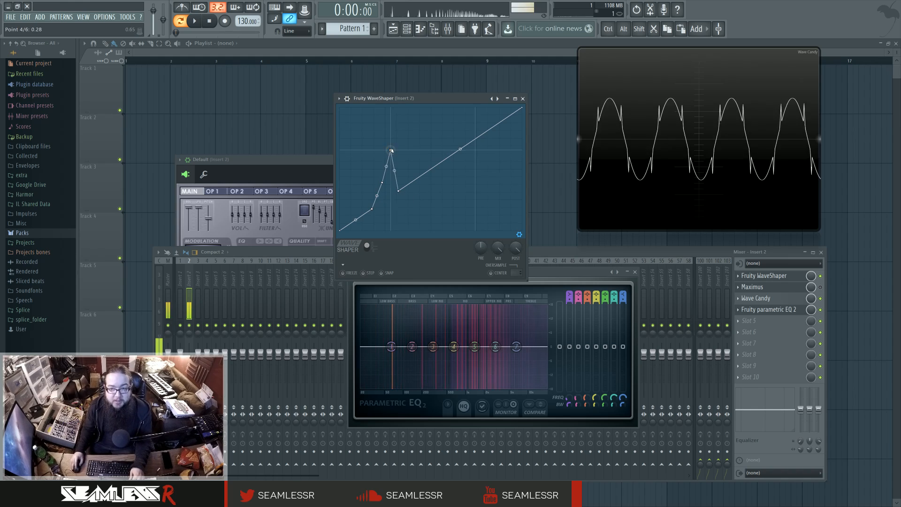
right_click(360, 199)
right_click(351, 173)
right_click(365, 160)
right_click(426, 136)
right_click(464, 120)
right_click(464, 175)
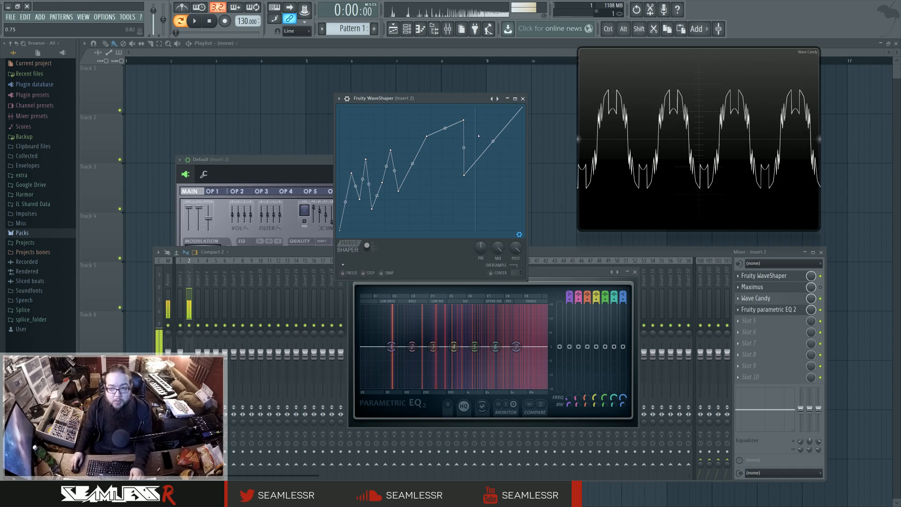
- Add more zigzag points to the curve's upper section and pull the point after the middle peak down into a vertical drop
right_click(488, 148)
right_click(491, 114)
right_click(500, 156)
right_click(509, 172)
right_click(428, 119)
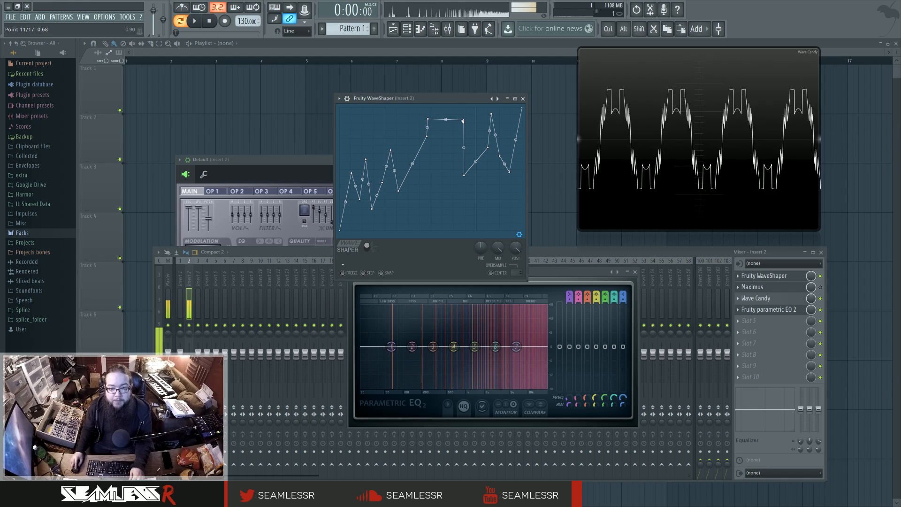
left_click_drag(464, 120, 408, 241)
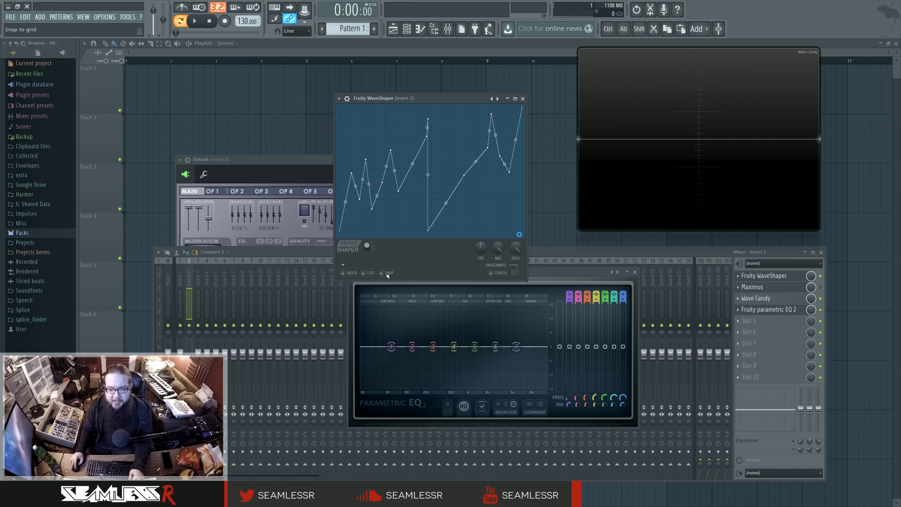
- Reset the WaveShaper to a straight diagonal and add two points forming a vertical jump near the low end
left_click(364, 273)
right_click(439, 226)
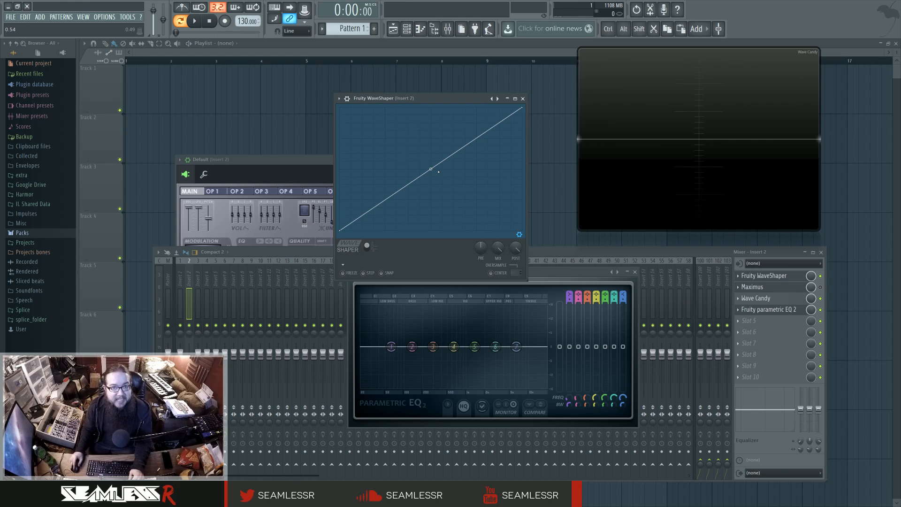
right_click(361, 218)
right_click(388, 201)
left_click_drag(388, 201, 332, 113)
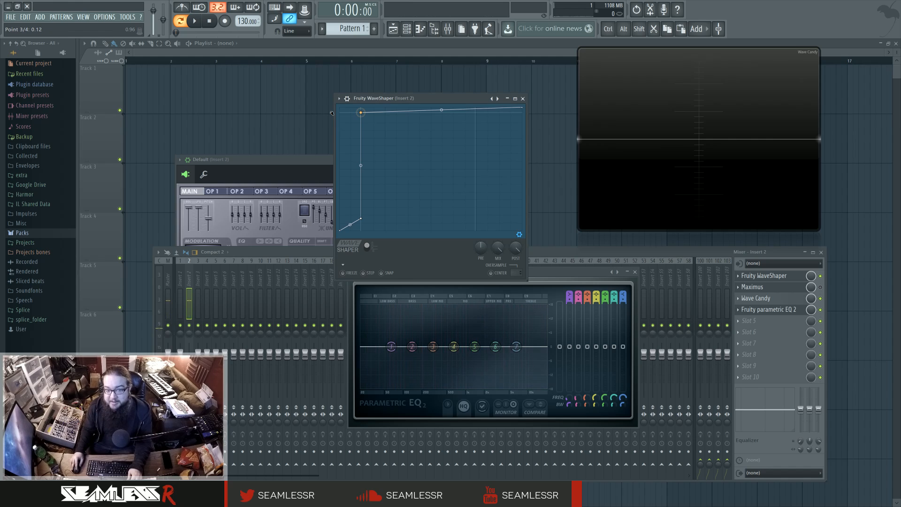
- Reshape the jump and add alternating high and low points across the middle of the WaveShaper curve
left_click_drag(332, 113, 383, 127)
right_click(405, 147)
right_click(407, 162)
right_click(410, 197)
right_click(418, 108)
right_click(437, 195)
right_click(445, 134)
right_click(458, 151)
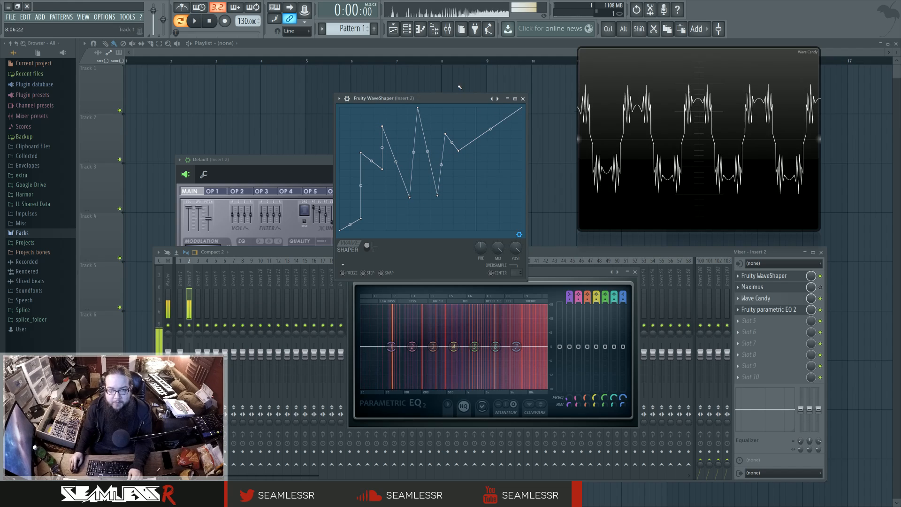
- Extend the zigzag with six more high and low points in the upper part of the WaveShaper curve
right_click(479, 173)
right_click(486, 108)
right_click(500, 152)
right_click(499, 187)
right_click(462, 109)
right_click(463, 198)
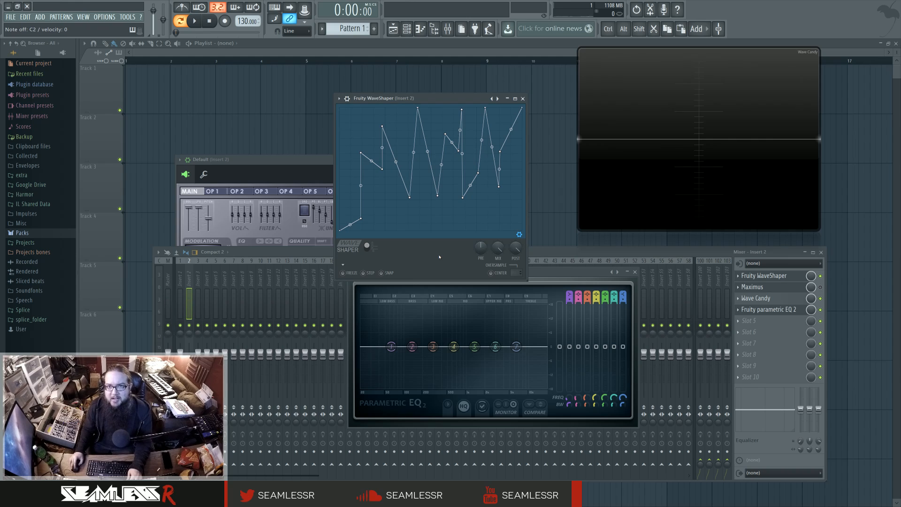
- Adjust the Sytrus unison settings, then close Sytrus and reposition the Fruity WaveShaper window above the EQ
left_click(299, 161)
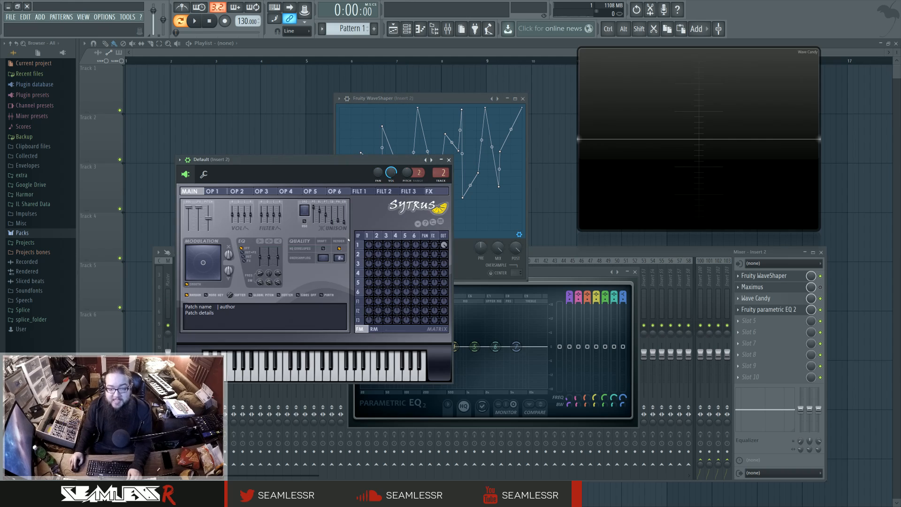
left_click_drag(305, 212, 316, 230)
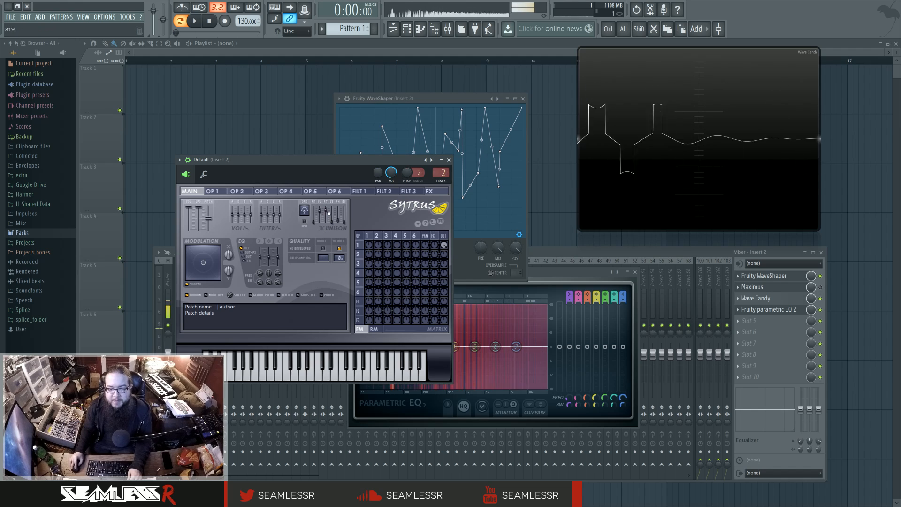
left_click_drag(338, 221, 338, 210)
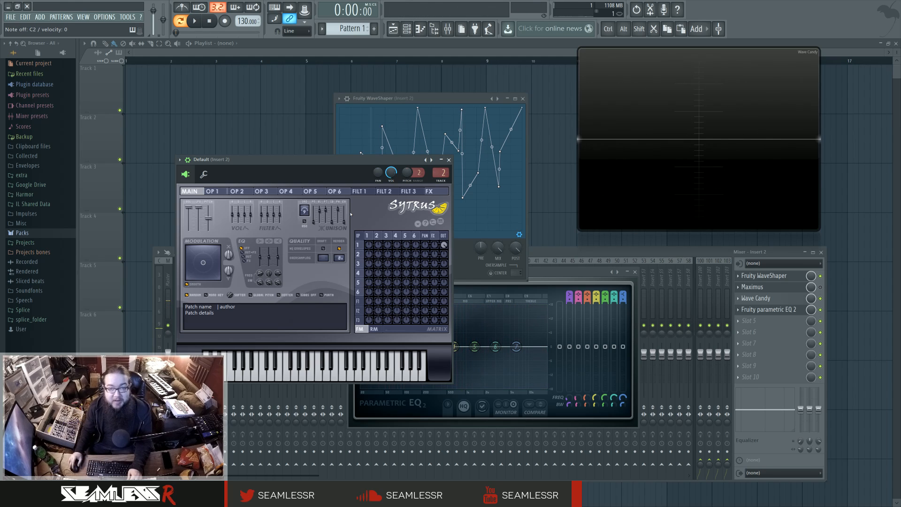
left_click(449, 159)
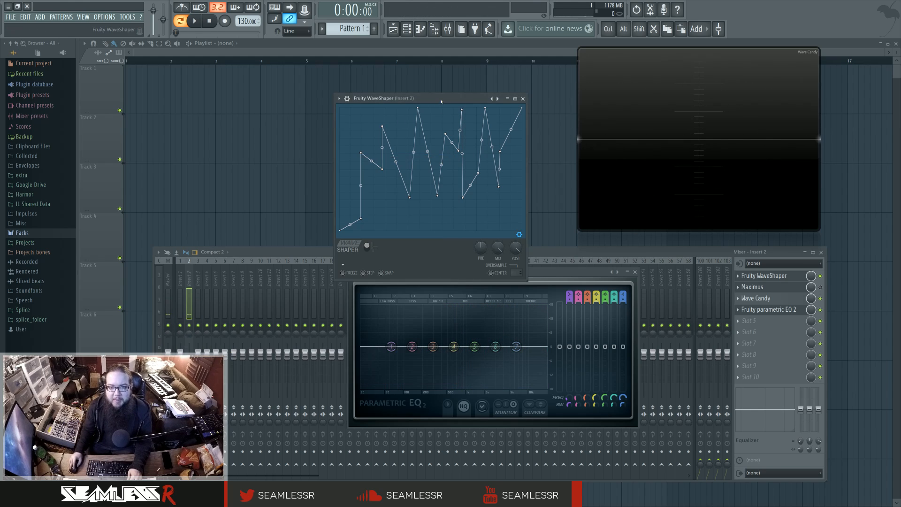
left_click_drag(441, 101, 455, 87)
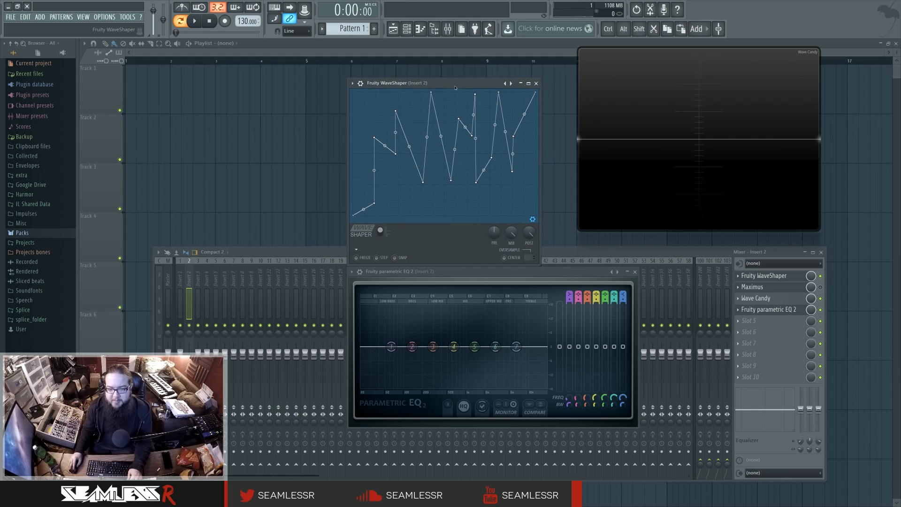